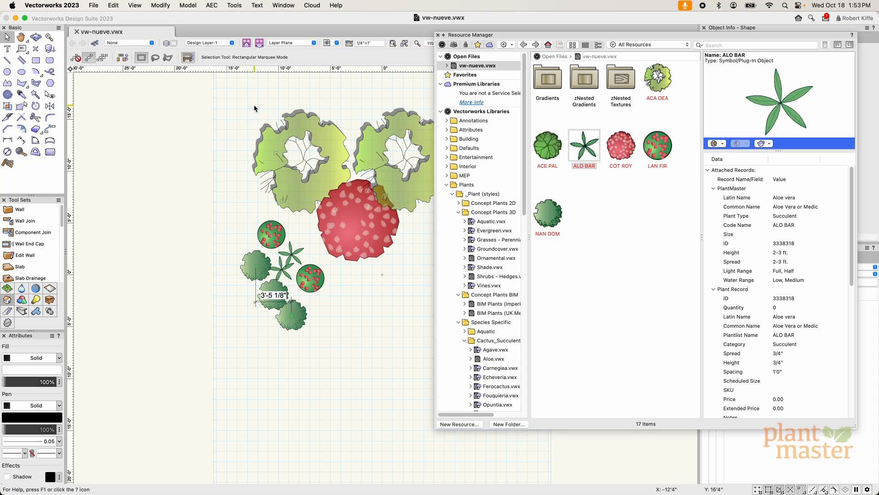
Step: Open the PlantMaster web palette and start importing the vw-nueve plant schedule into PlantMaster
left_click(281, 5)
mouse_move(286, 18)
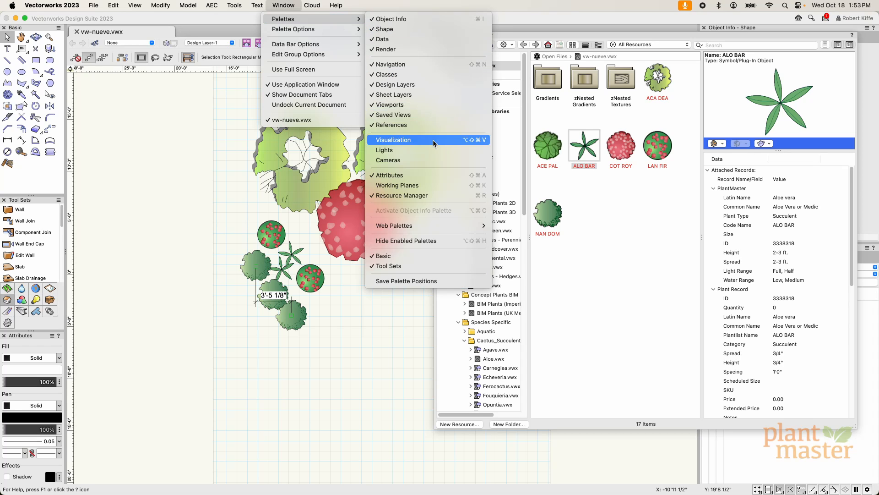
mouse_move(415, 225)
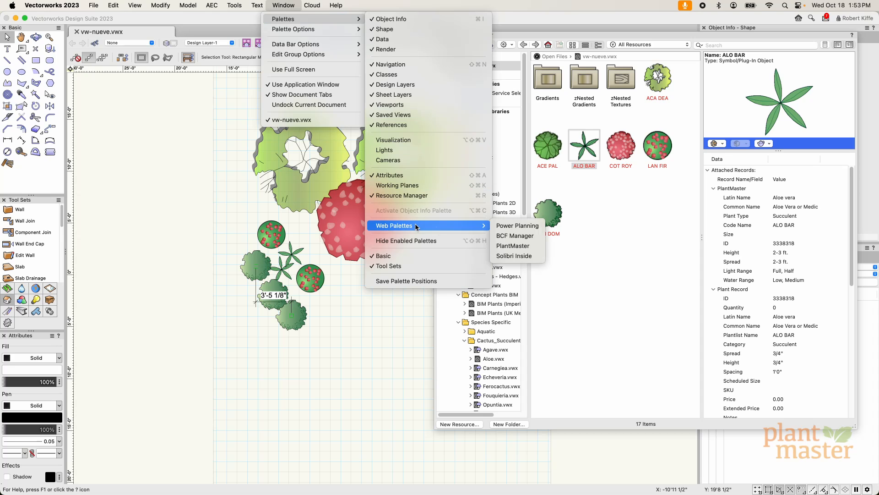
left_click(528, 246)
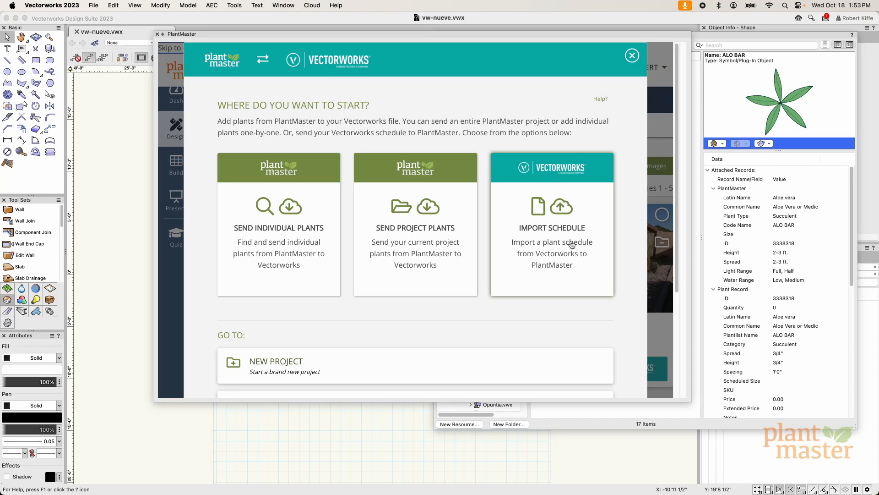
left_click(560, 232)
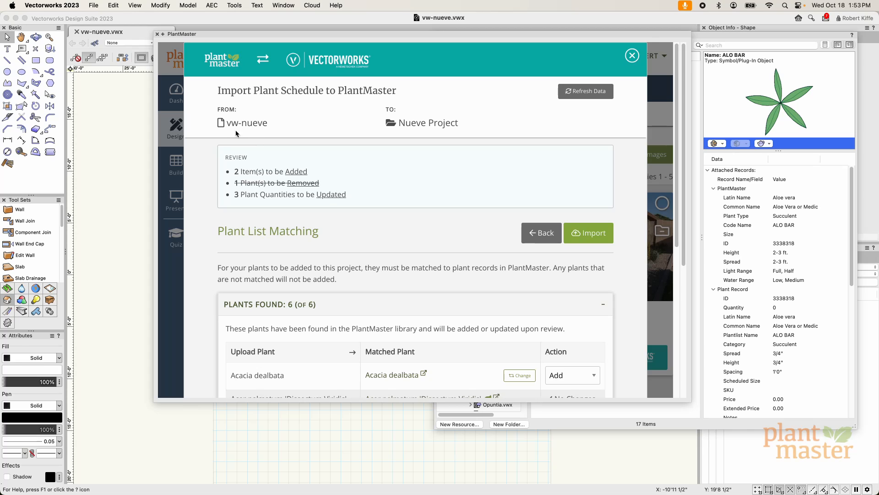
Step: Review the import's source file, destination project, and the summary of plants to add, remove and update
left_click_drag(229, 127, 268, 130)
left_click(407, 124)
left_click_drag(402, 125, 474, 130)
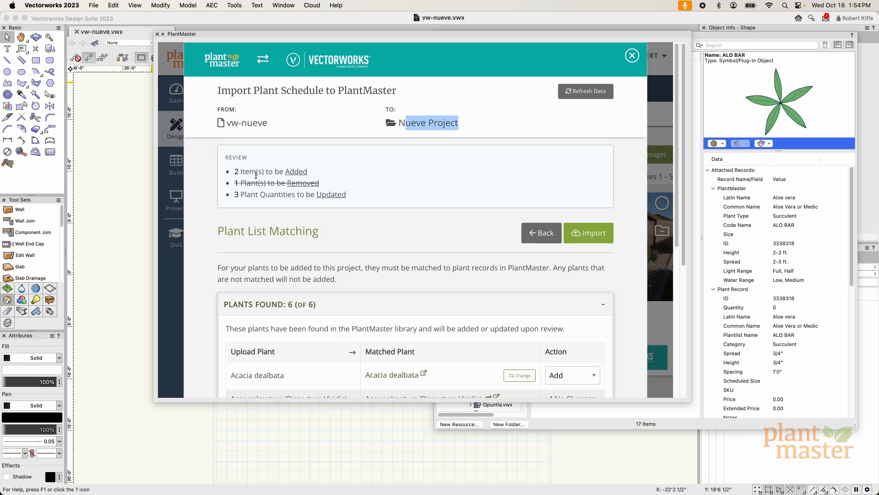
left_click_drag(241, 171, 285, 173)
left_click(279, 174)
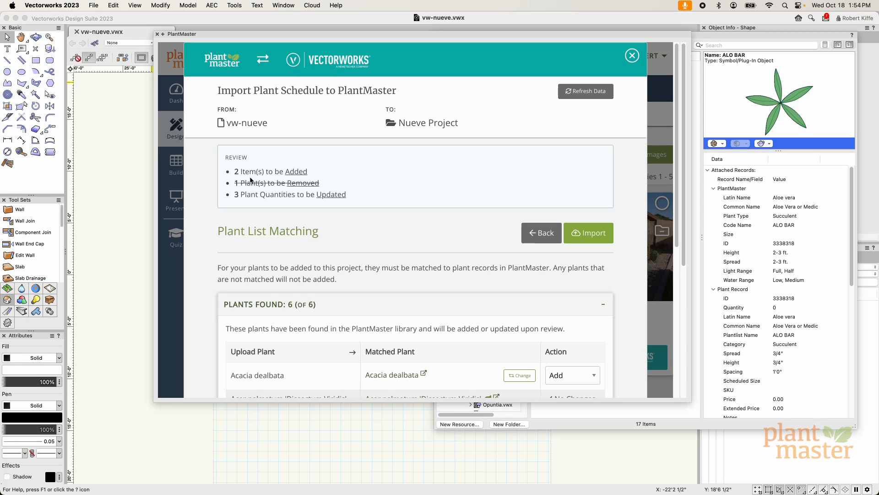
left_click_drag(239, 183, 278, 182)
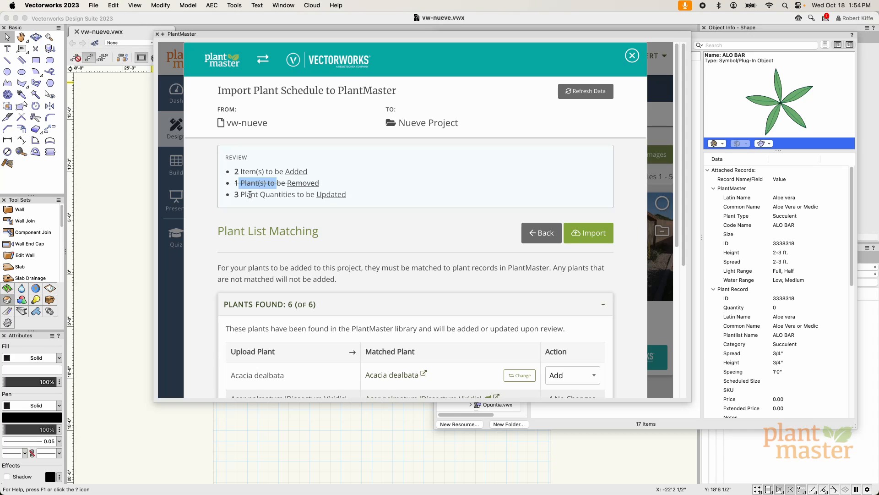
left_click(267, 196)
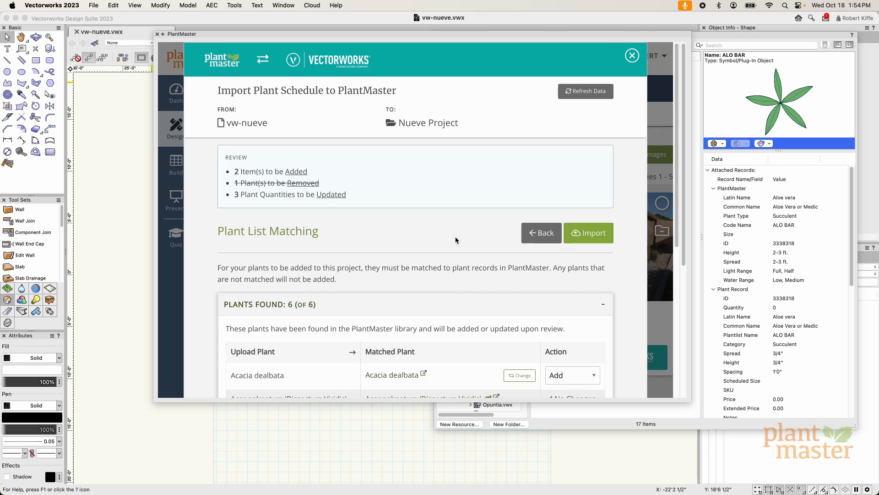
Step: Enable Remove Plants for the extra plant styles and import the matched schedule into Nueve Project
scroll(456, 237, "down", 5)
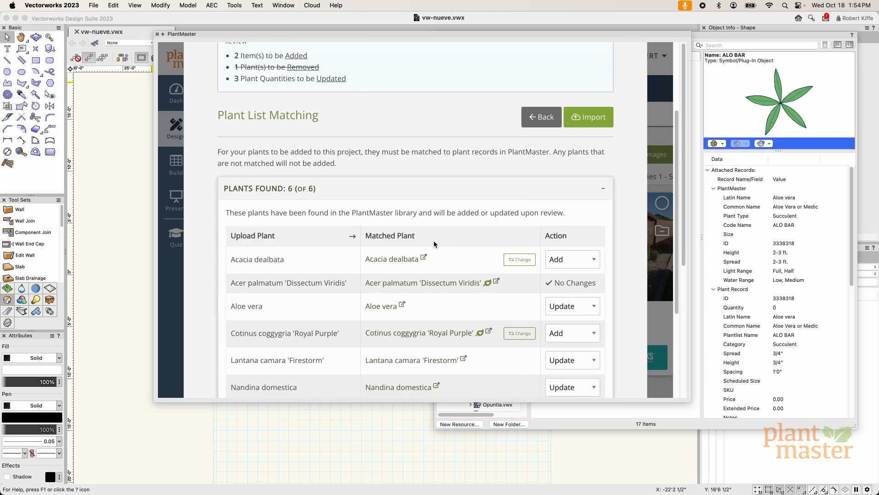
scroll(451, 241, "down", 2)
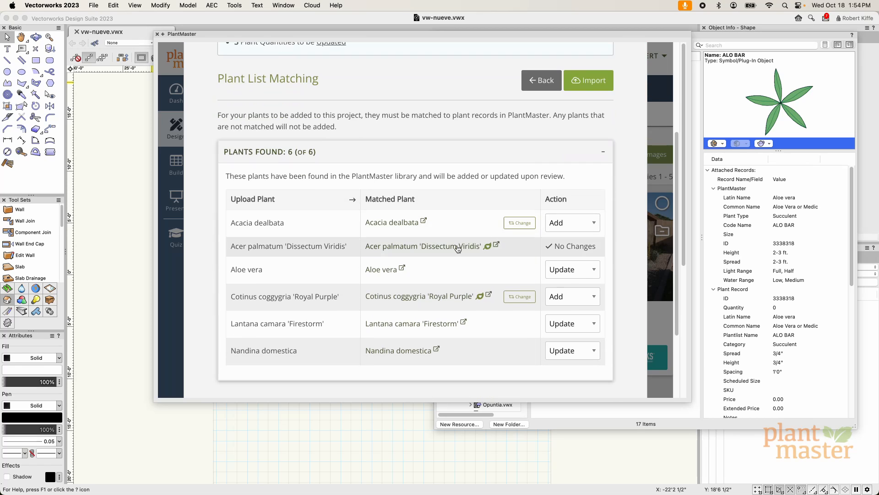
scroll(458, 244, "down", 1)
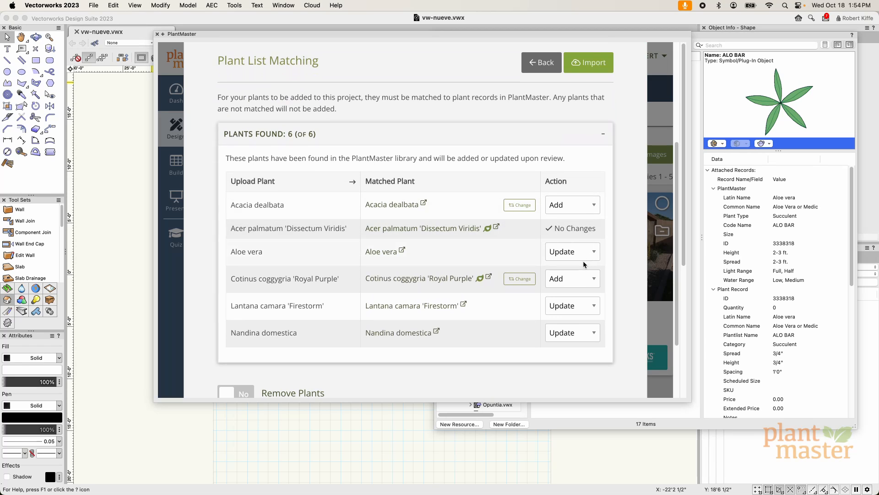
scroll(469, 345, "down", 1)
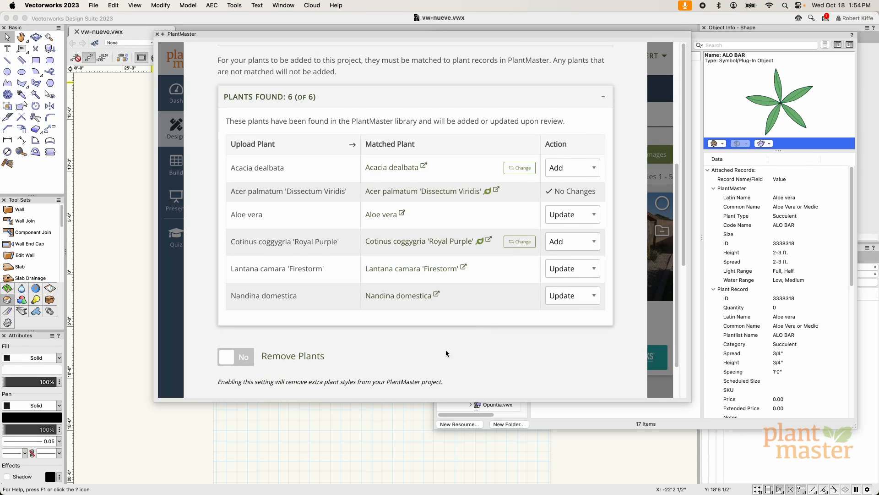
left_click(243, 361)
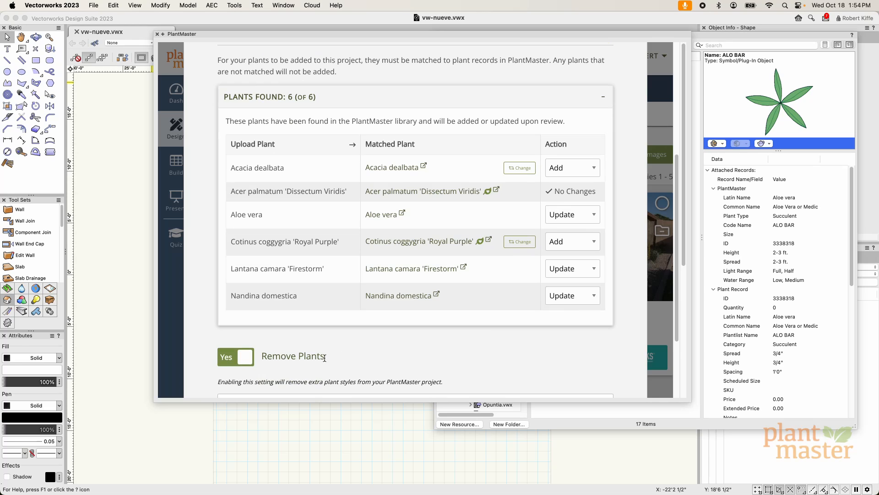
scroll(325, 358, "down", 3)
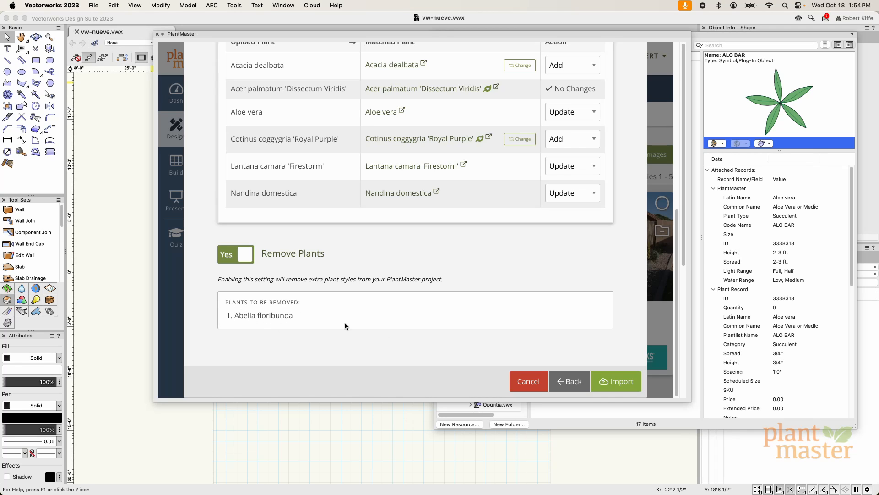
scroll(450, 216, "up", 2)
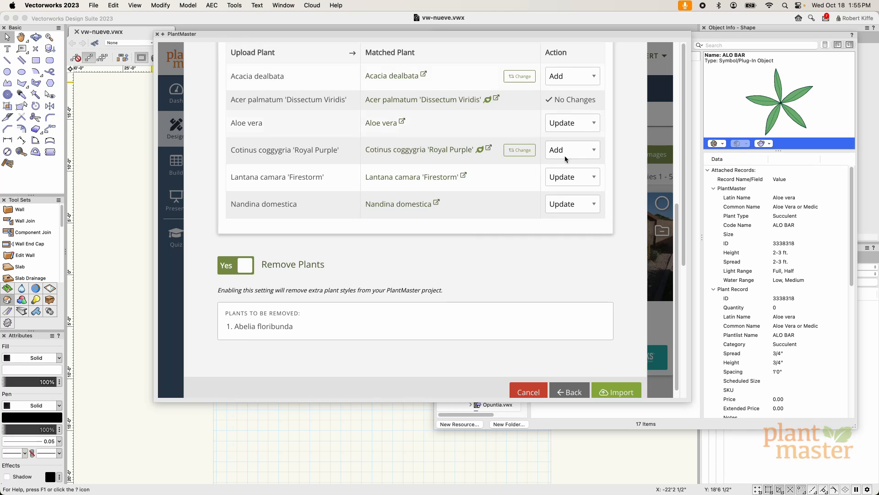
scroll(492, 282, "down", 2)
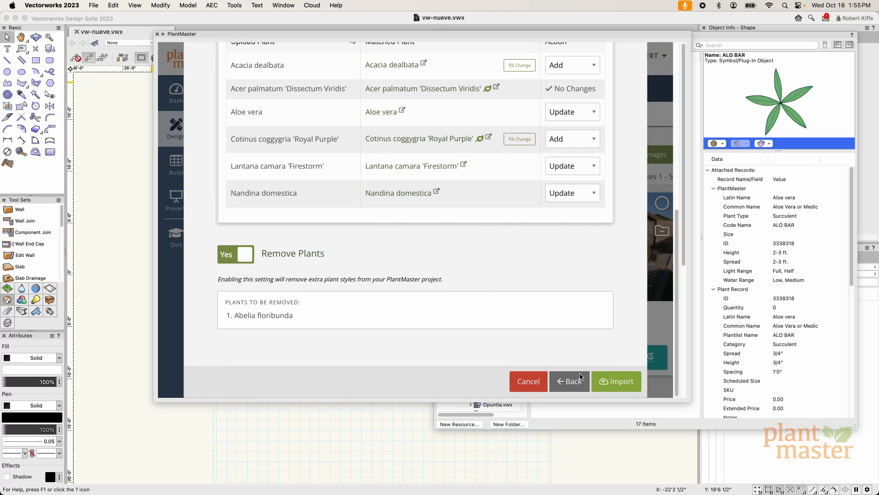
left_click(620, 385)
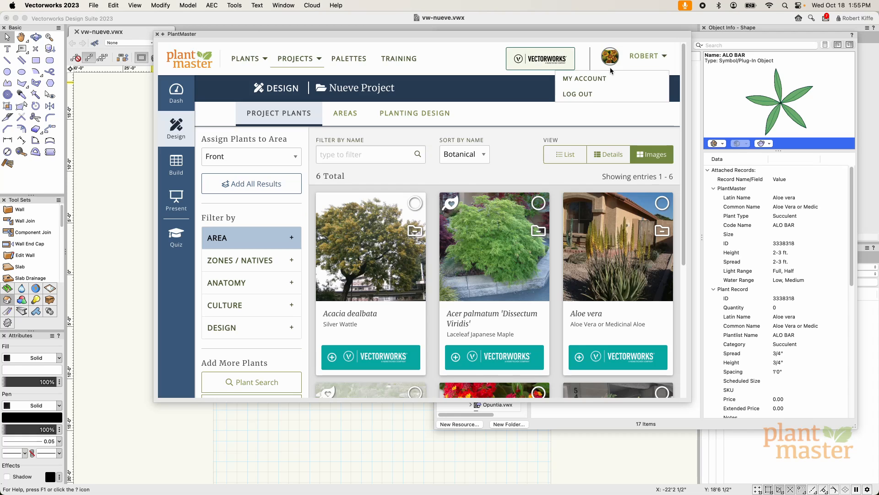
Step: Close the import dialog and examine the plant quantities in Nueve Project's Build legend
left_click(632, 56)
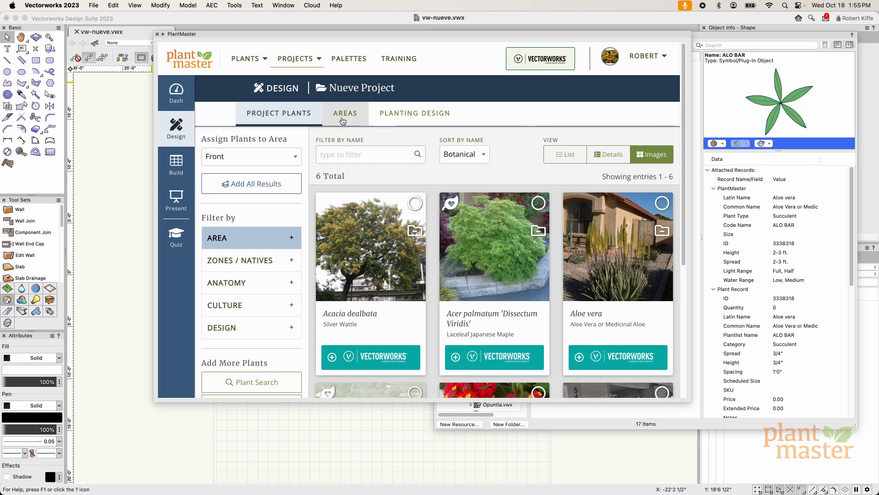
mouse_move(178, 165)
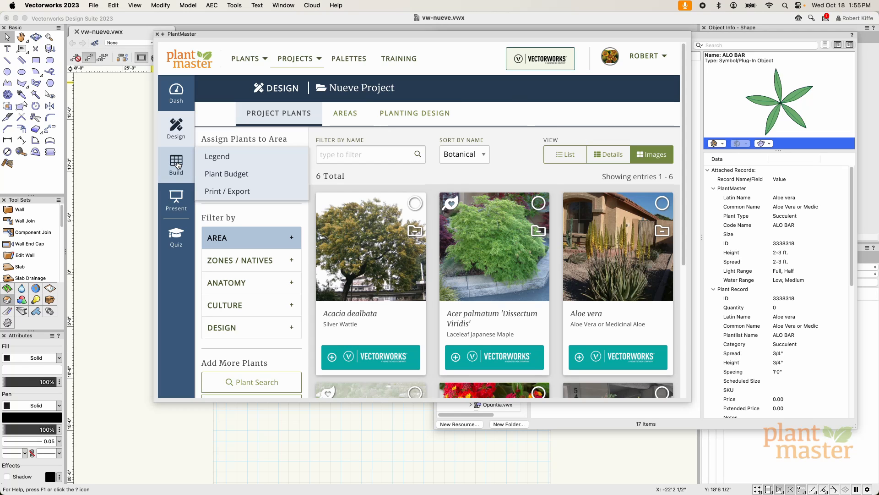
left_click(215, 156)
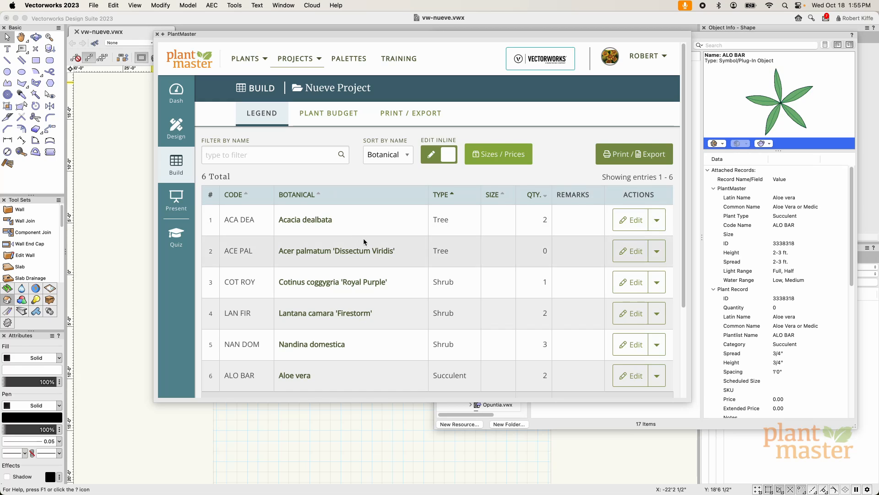
scroll(366, 239, "down", 1)
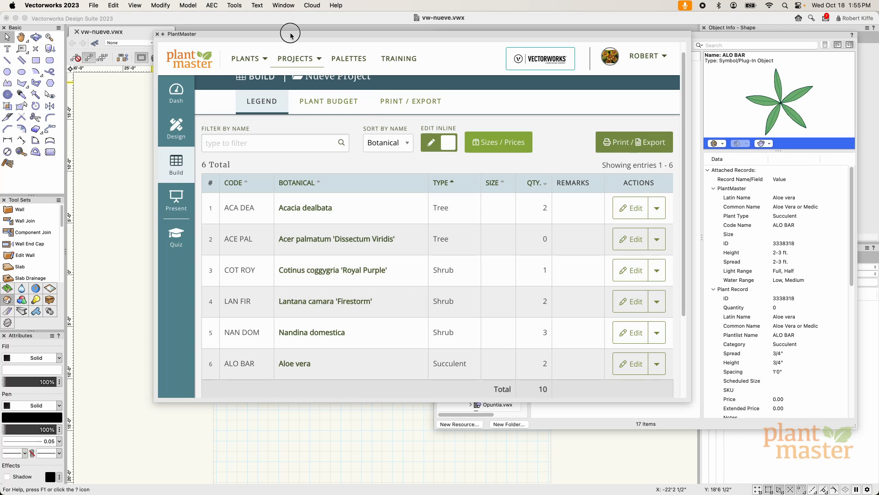
left_click_drag(290, 32, 360, 76)
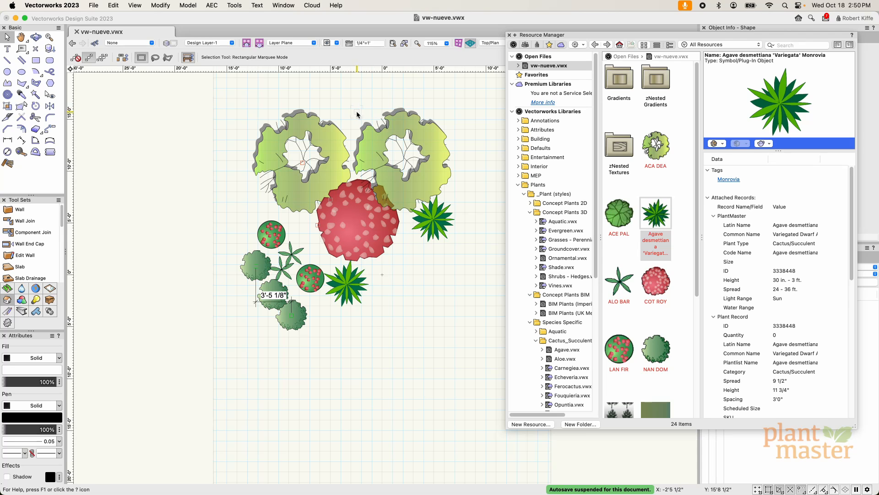
Step: Reopen the PlantMaster web palette and start another plant schedule import from the updated vw-nueve drawing
left_click(290, 5)
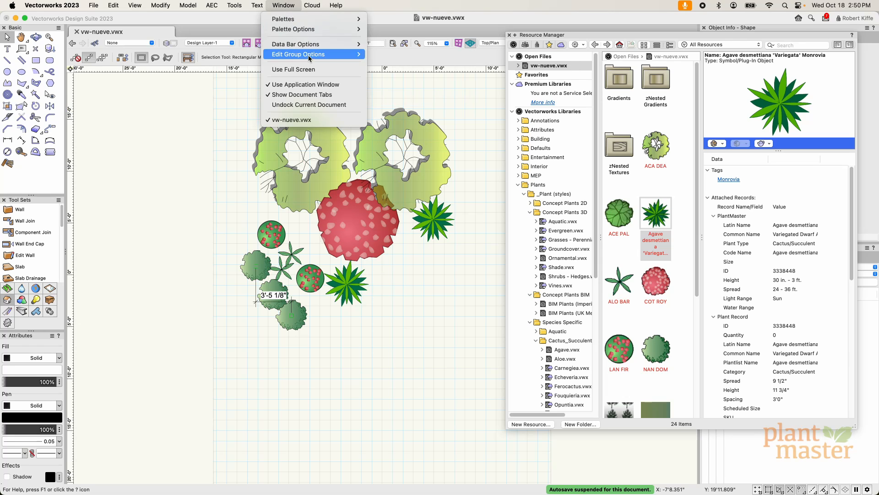
mouse_move(306, 21)
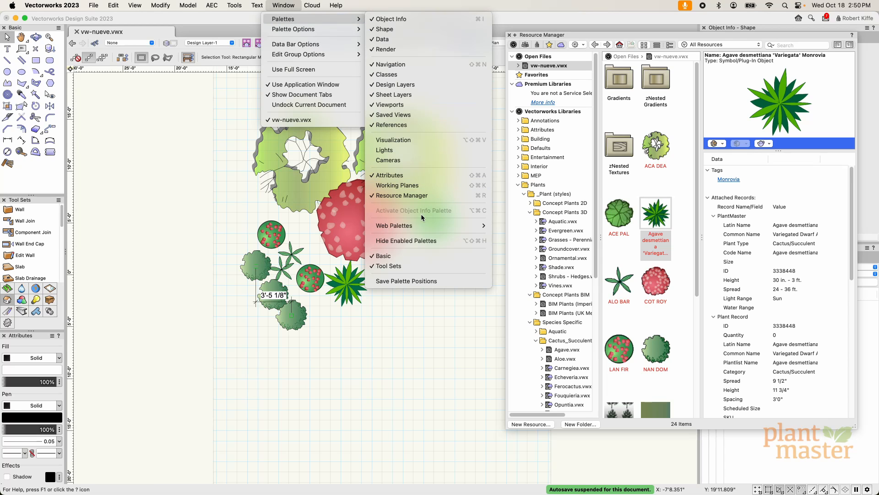
mouse_move(421, 225)
left_click(513, 246)
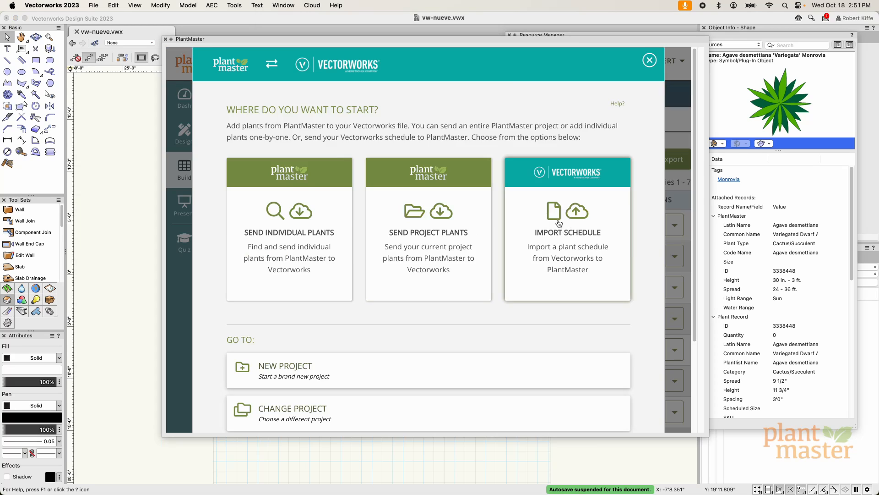
left_click(591, 228)
left_click(386, 301)
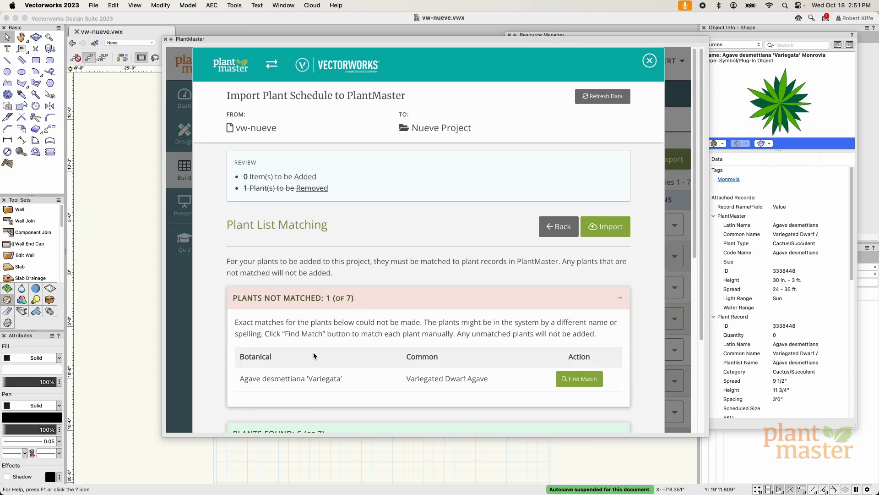
Step: Find a match for the unmatched Agave desmettiana 'Variegata' by searching "Agave desmet" and choosing Agave desmetiana 'Variegata'
scroll(330, 368, "down", 3)
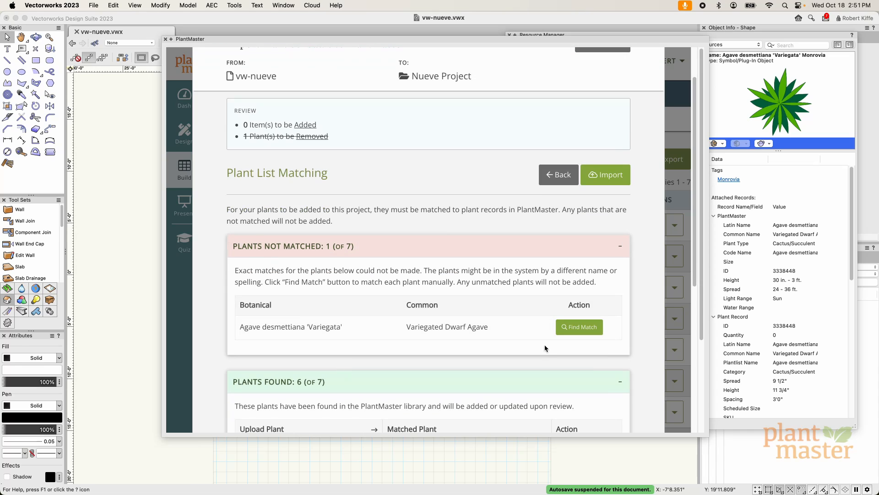
left_click(580, 329)
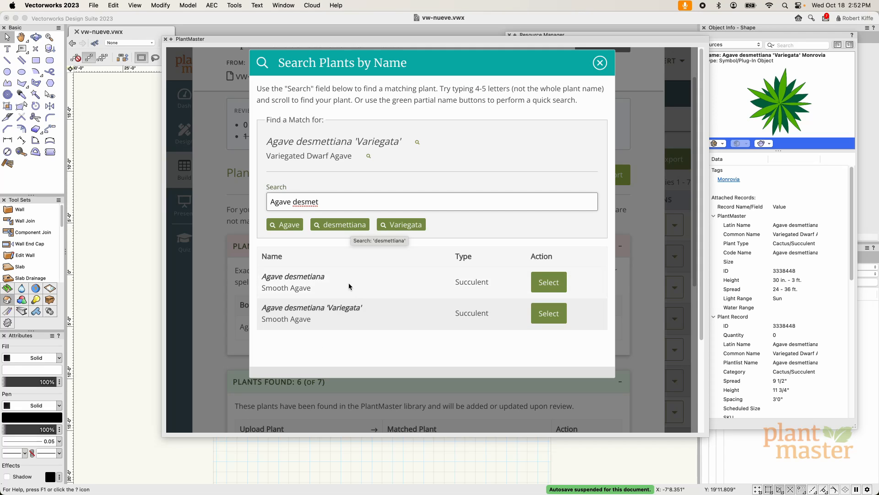
left_click(549, 314)
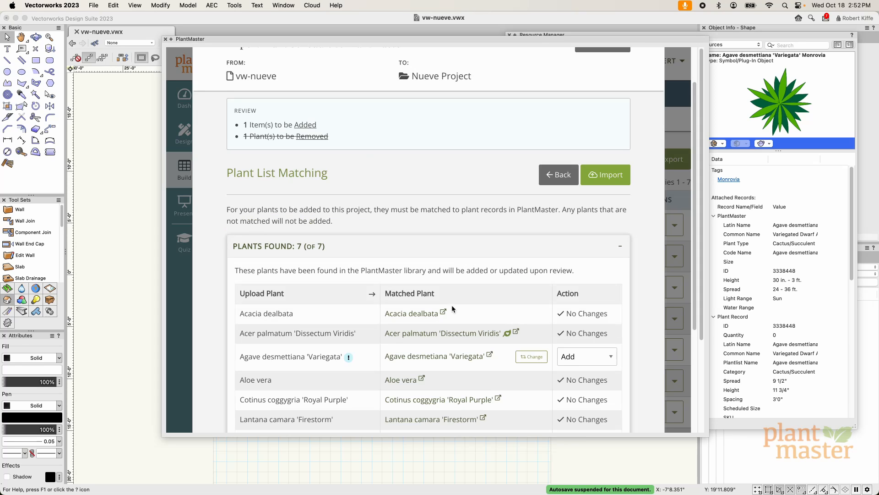
Step: Import the schedule with the agave's action set to Add and Remove Plants off, and return to the project's legend
scroll(343, 349, "down", 2)
scroll(303, 281, "down", 1)
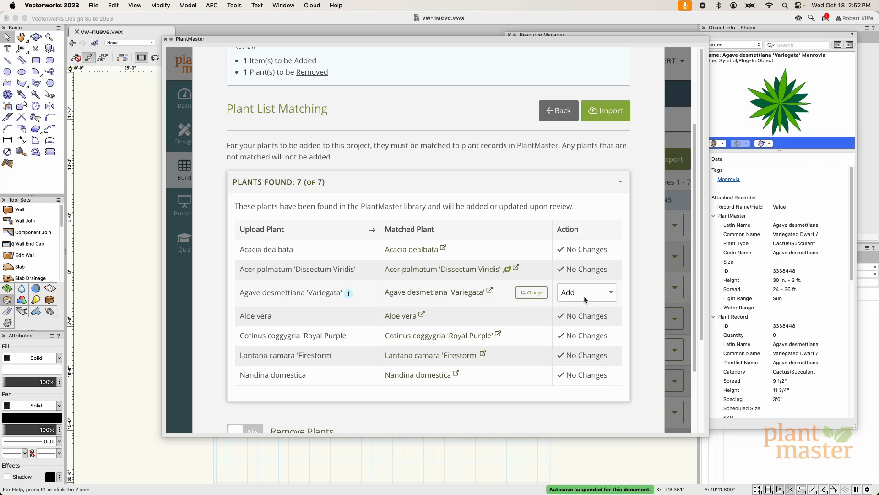
scroll(428, 293, "down", 2)
scroll(432, 291, "down", 2)
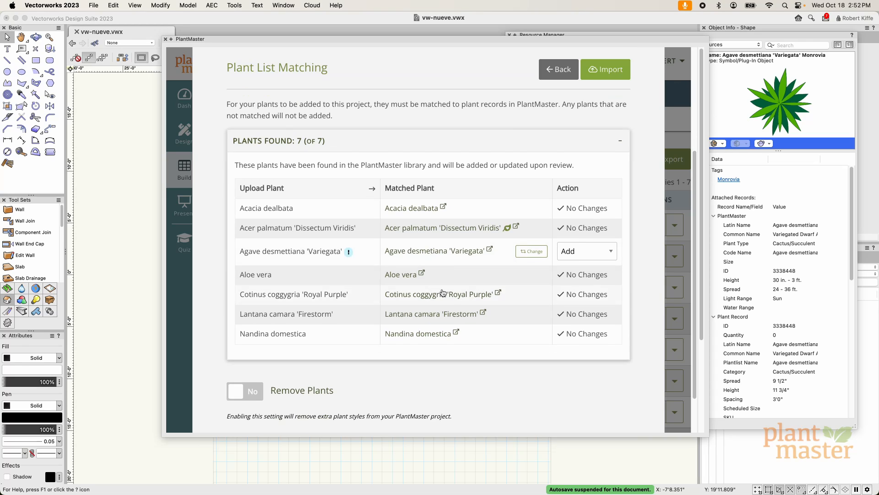
scroll(487, 352, "down", 4)
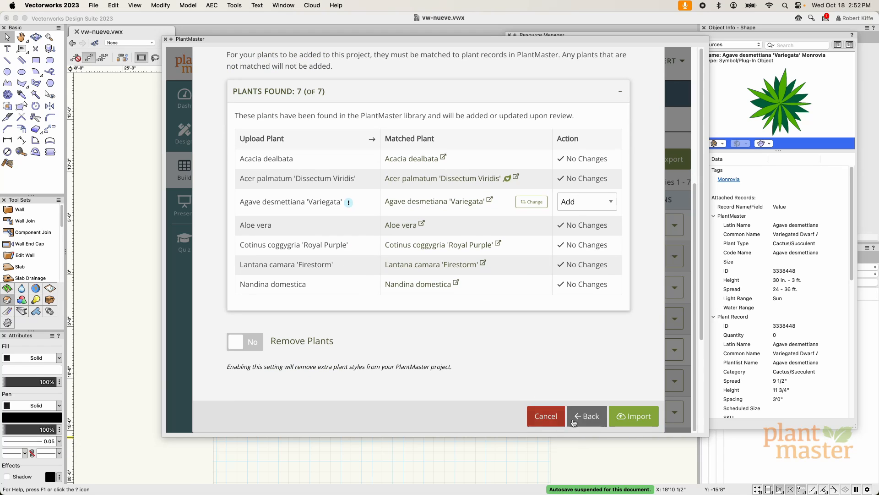
left_click(640, 420)
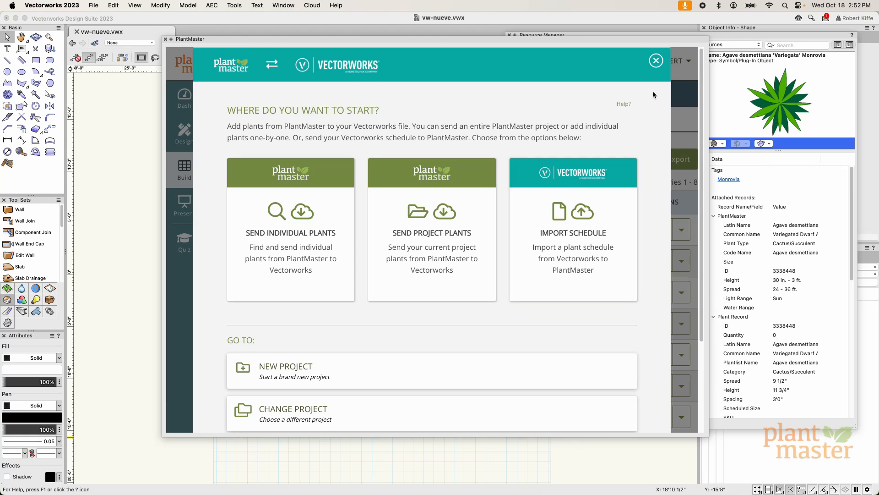
left_click(655, 60)
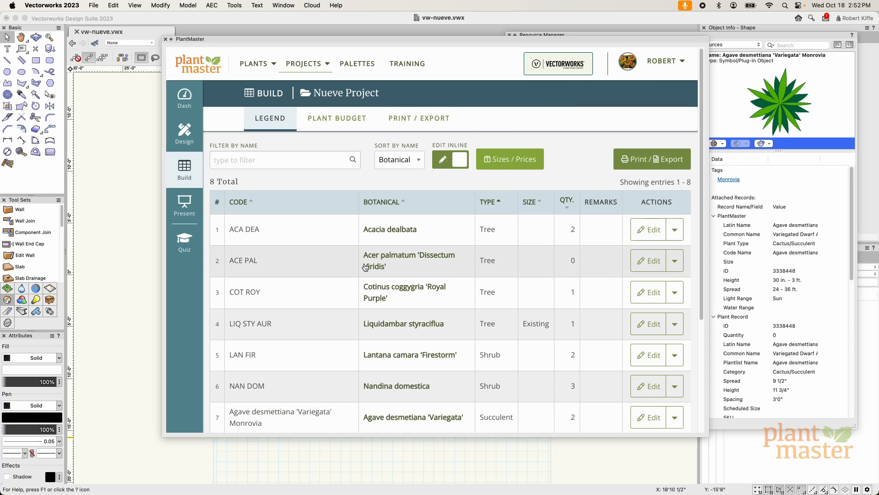
scroll(377, 283, "down", 1)
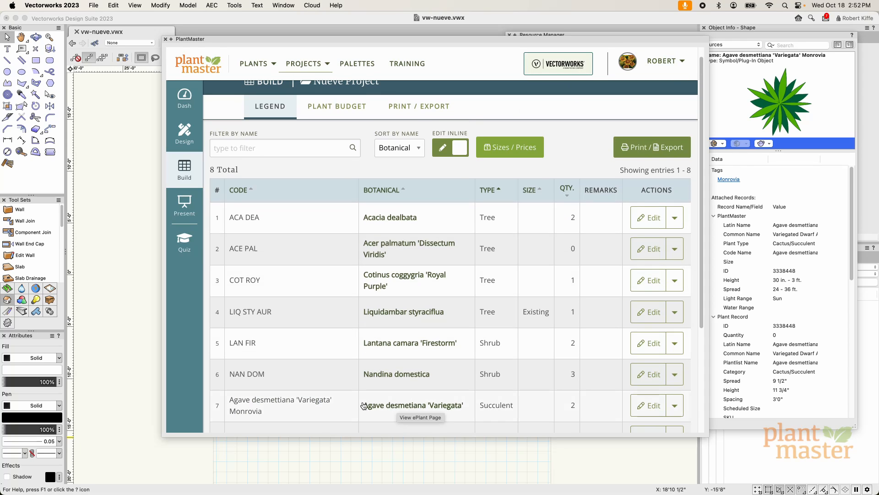